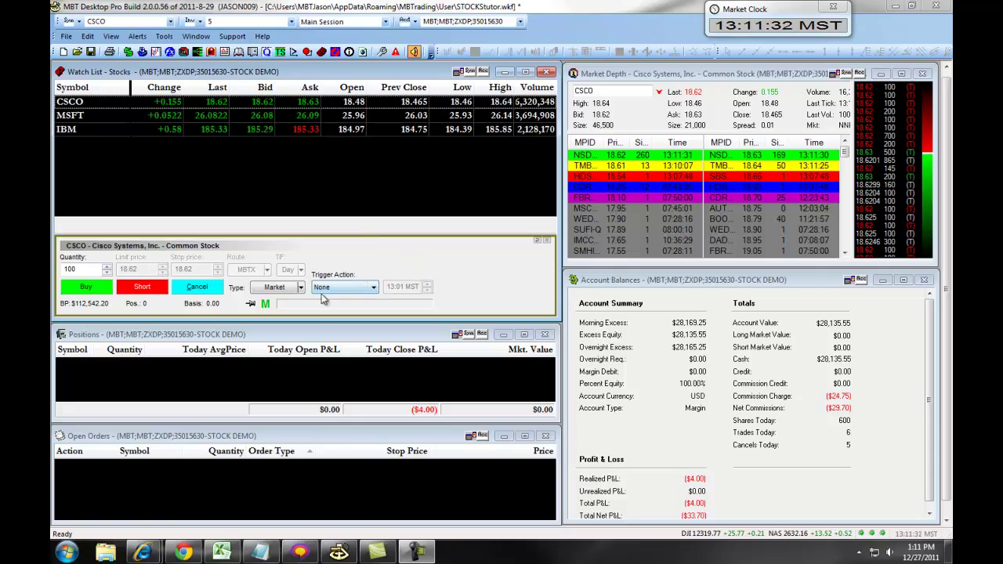
Open the order-type list on the CSCO order ticket.
click(301, 287)
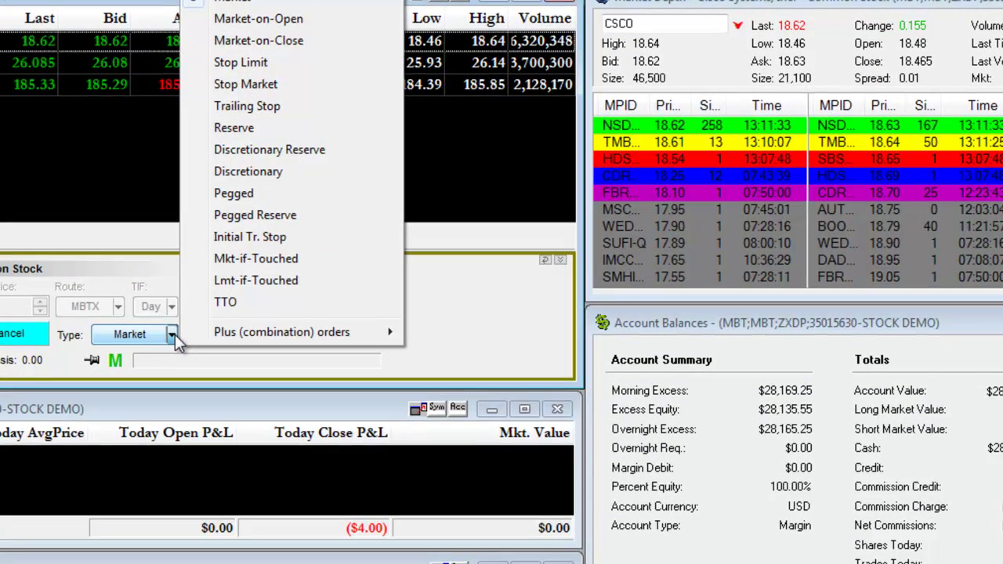
Pick Market+TTO from the Plus (combination) orders on the CSCO ticket.
mouse_move(235, 332)
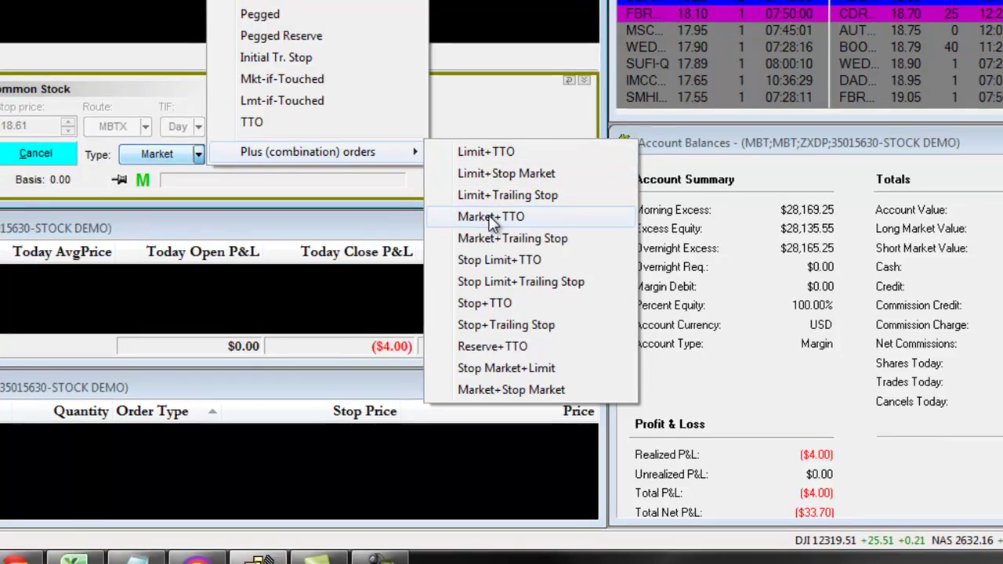
click(473, 210)
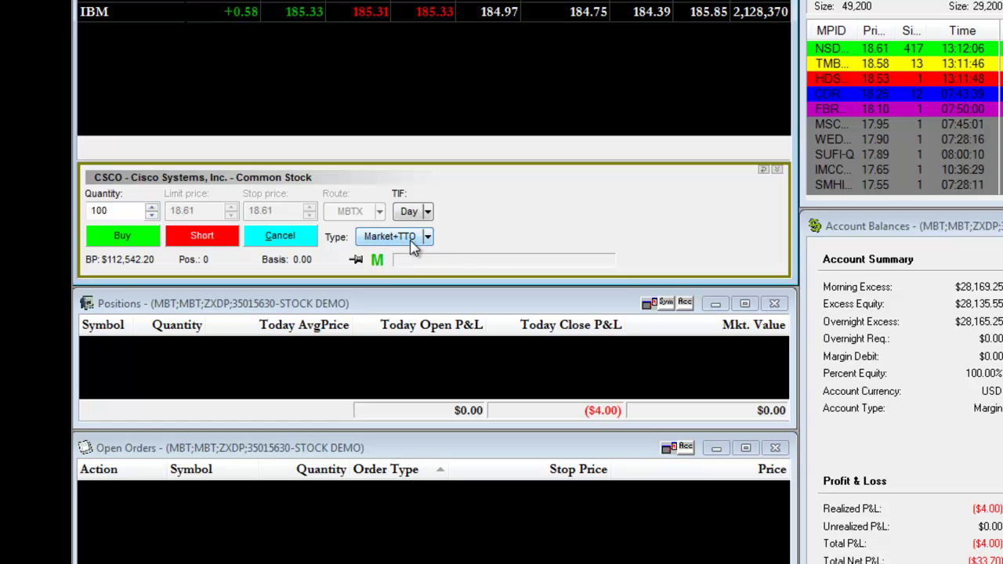
click(427, 236)
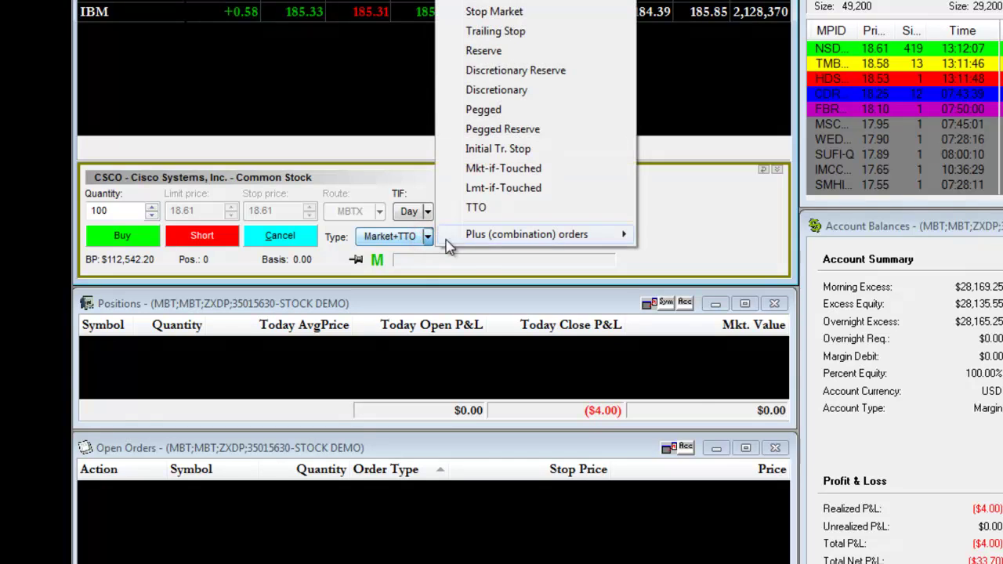
mouse_move(514, 243)
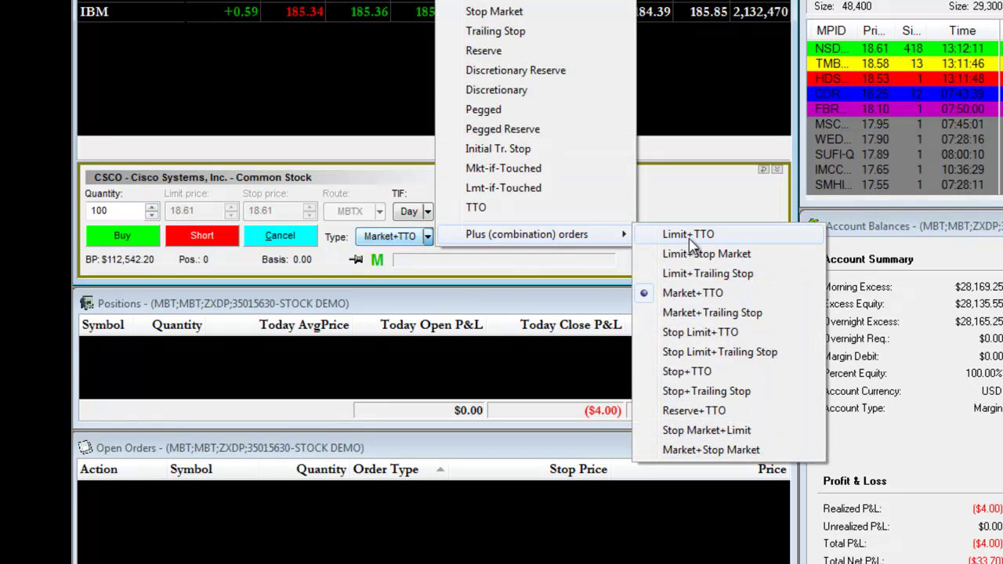
click(694, 274)
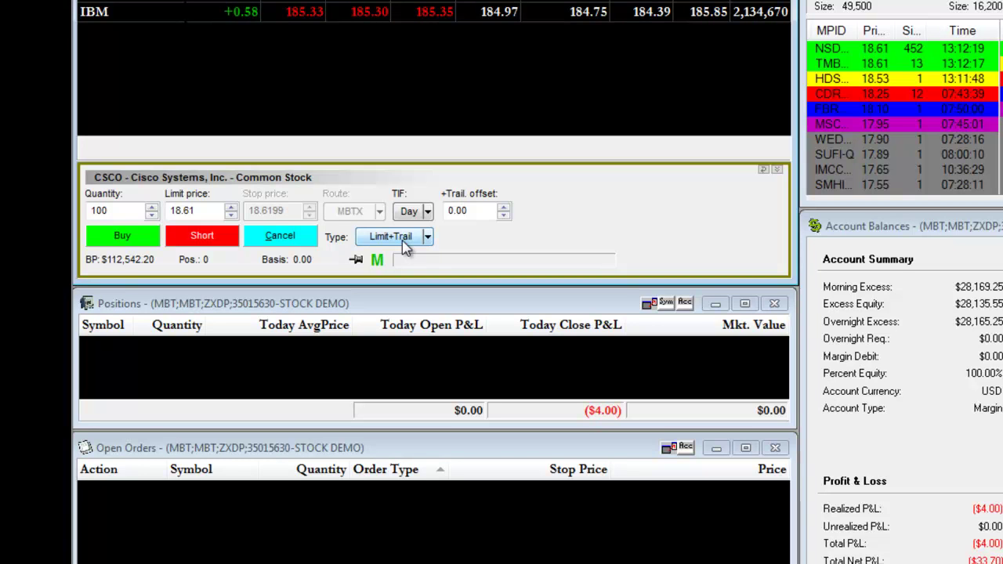
click(427, 236)
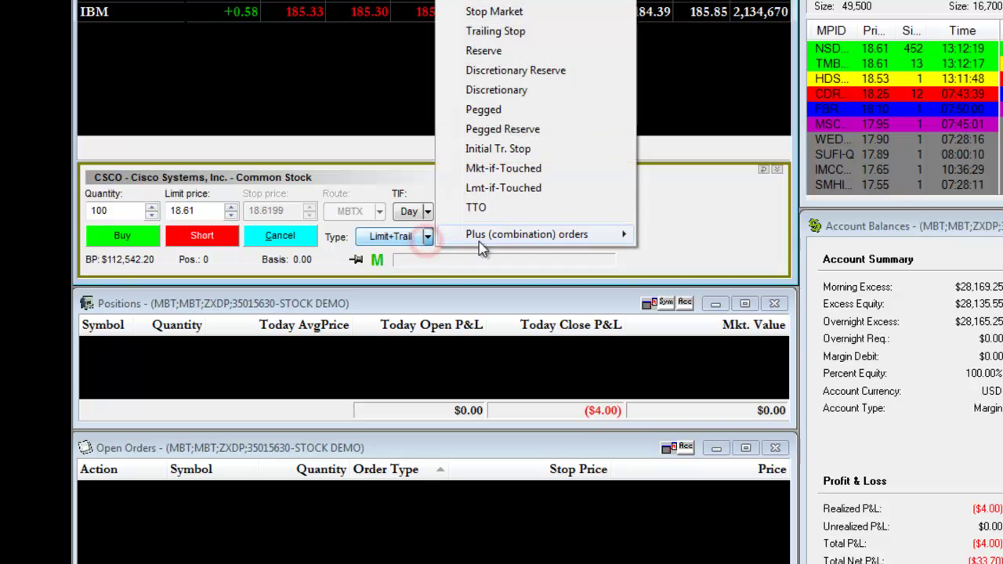
mouse_move(541, 248)
click(702, 292)
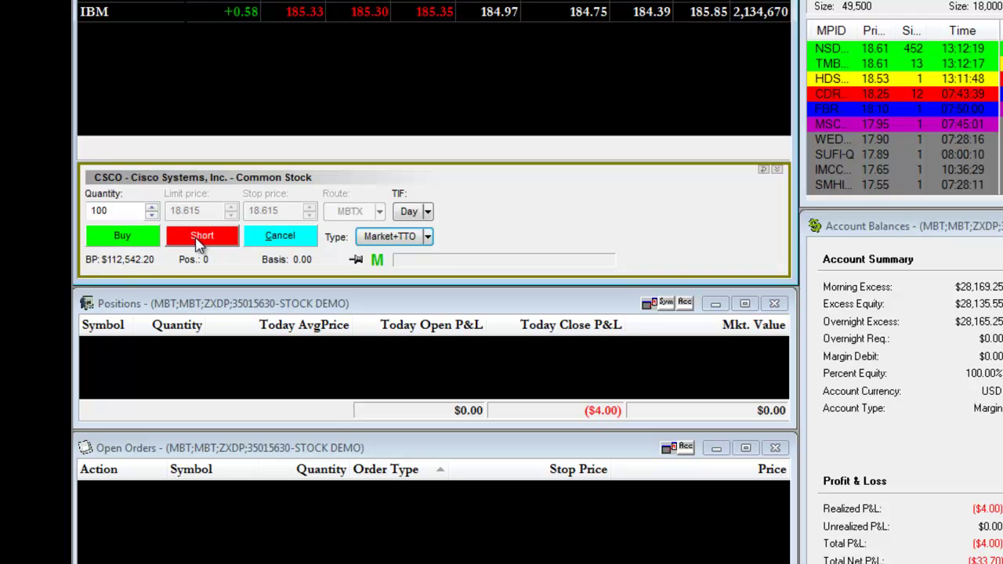
Submit the Market+TTO CSCO buy with take profit 19 and stop loss 17.
click(126, 239)
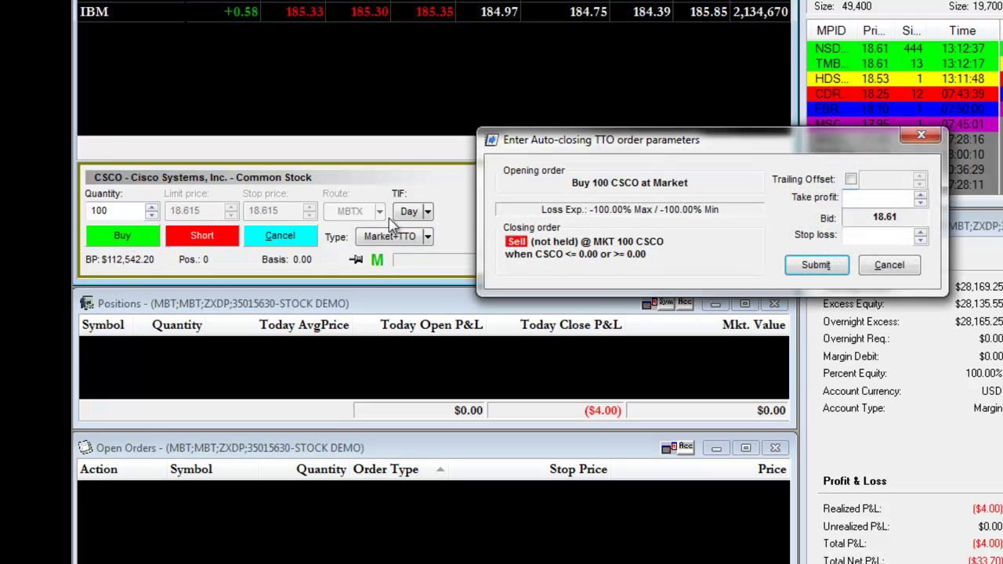
drag(709, 148, 541, 147)
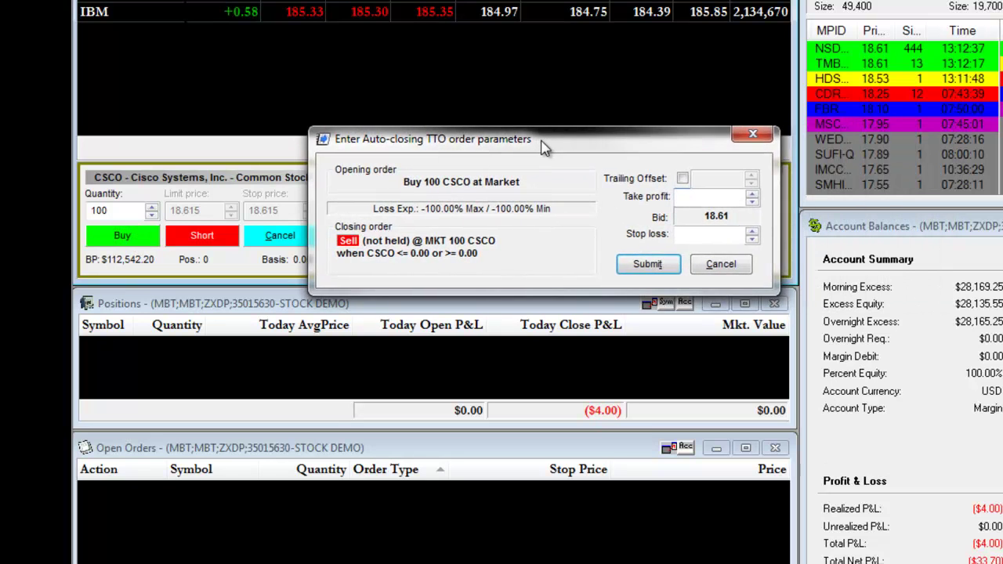
click(709, 196)
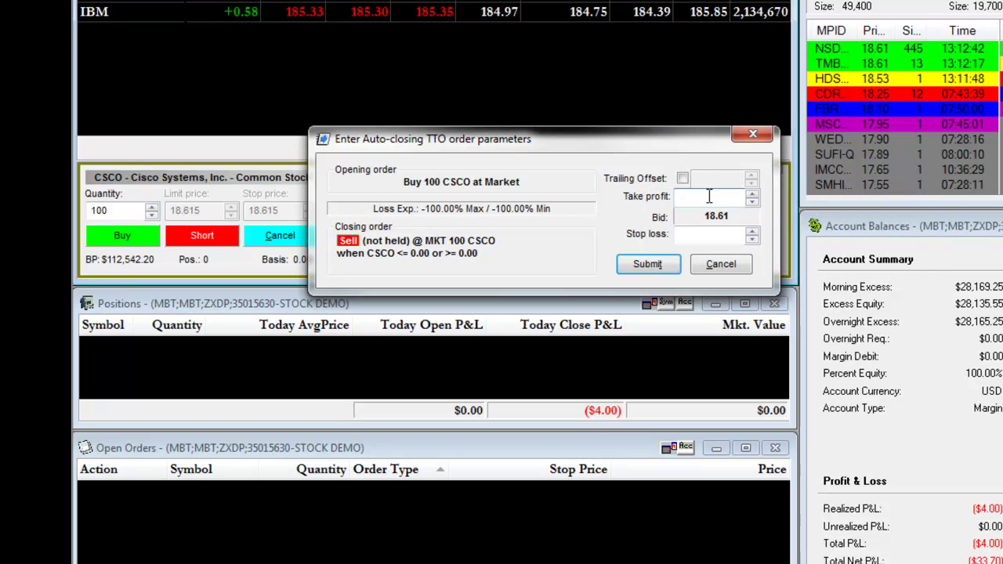
click(752, 201)
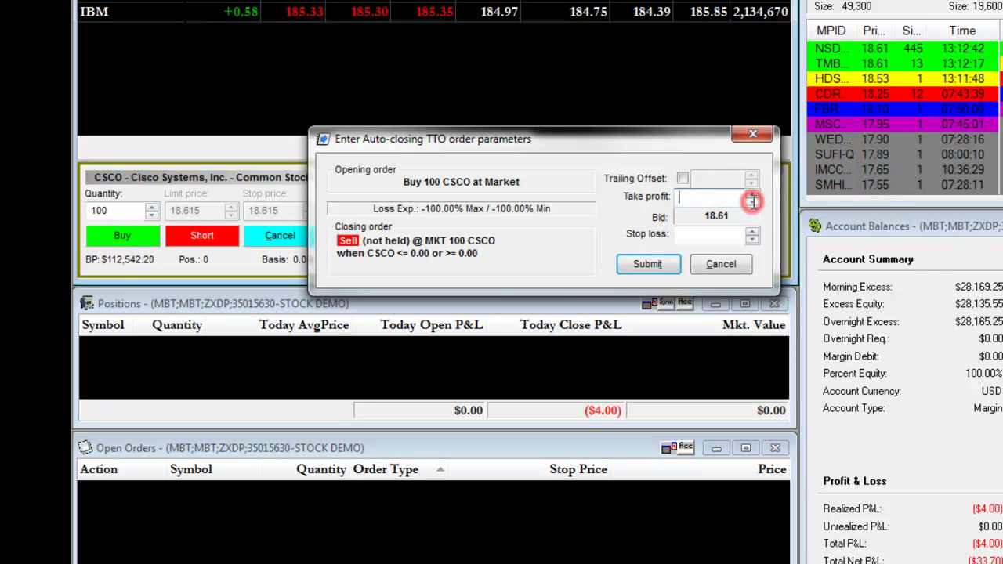
text(1)
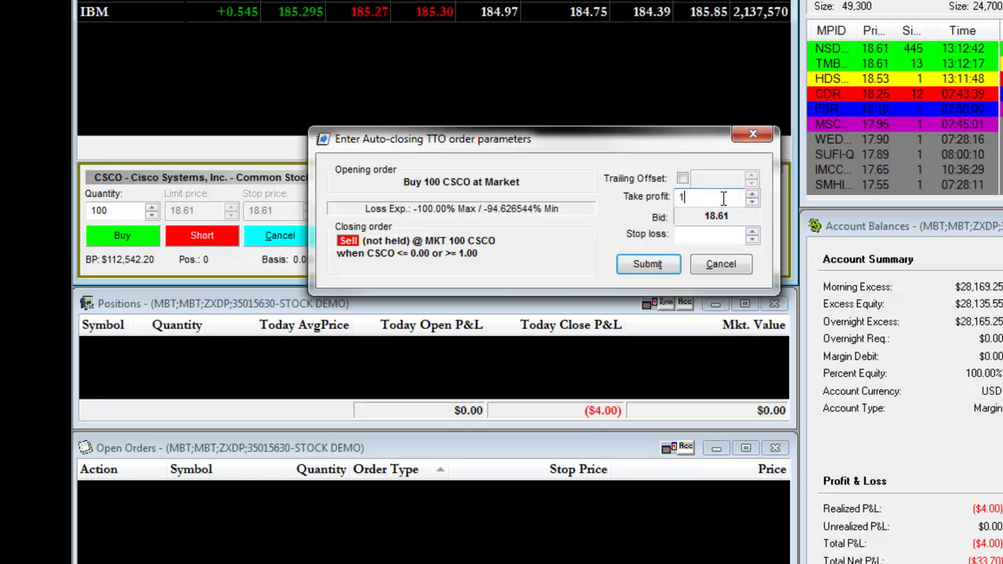
text(9)
click(702, 231)
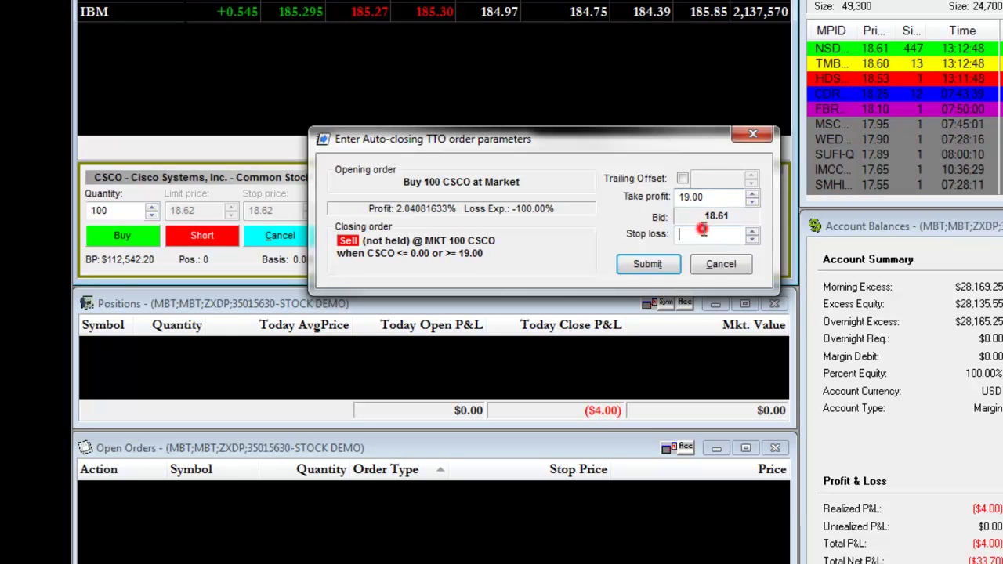
text(17)
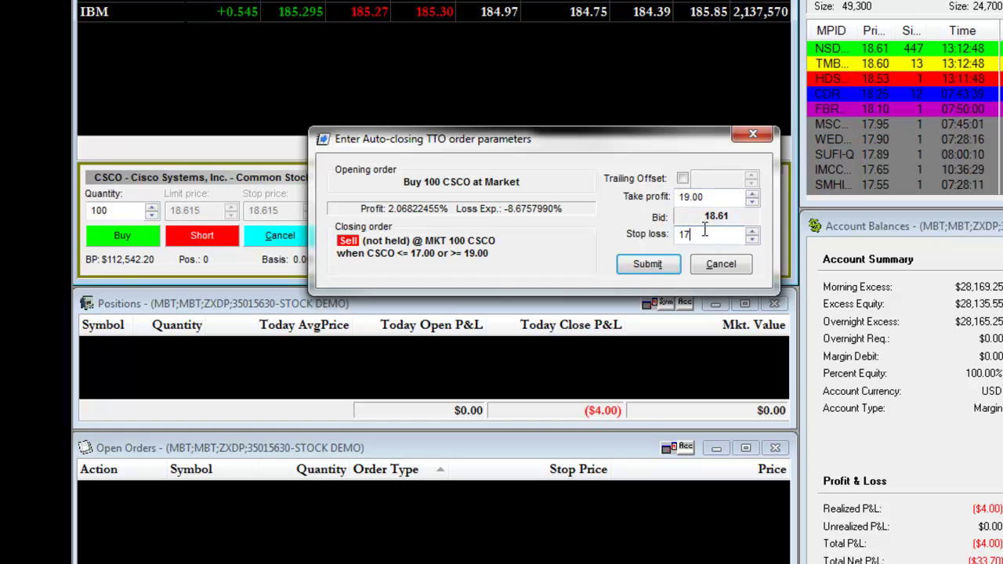
click(648, 265)
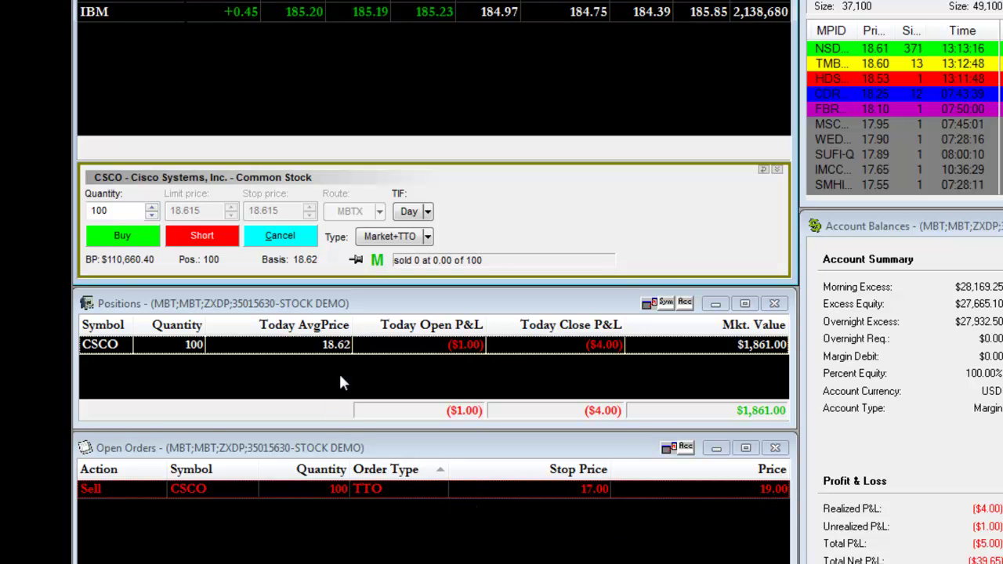
Cancel the bracket and close the 100-share CSCO position from its context menu.
right_click(364, 343)
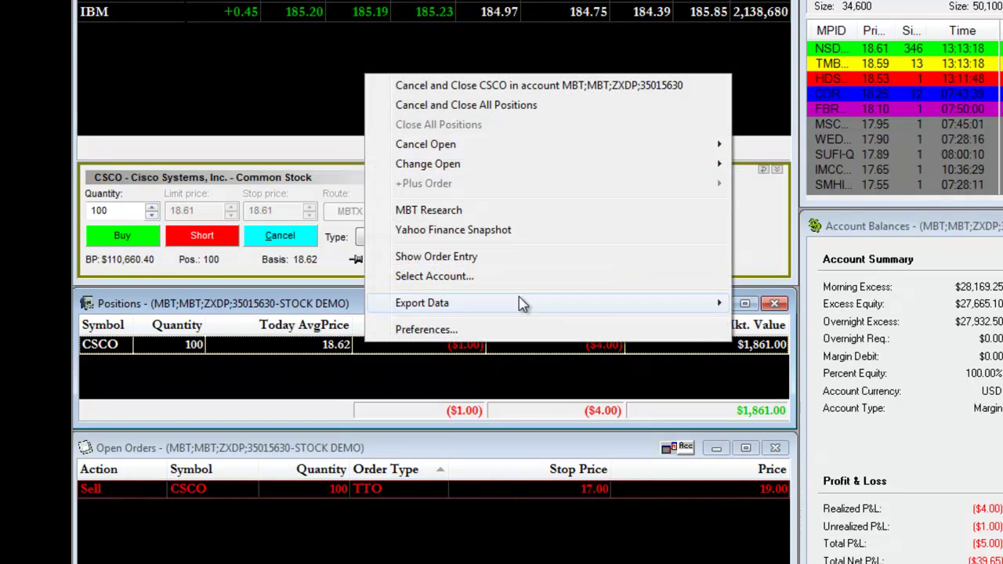
click(499, 88)
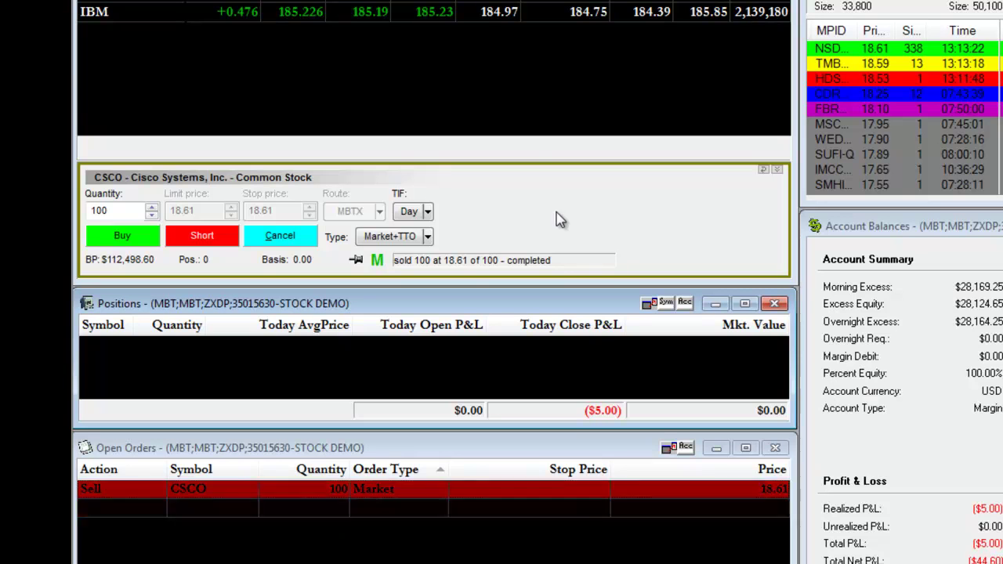
click(428, 238)
Switch to Limit+Trailing Stop with a 17.00 limit price and 1.00 trailing offset.
mouse_move(533, 239)
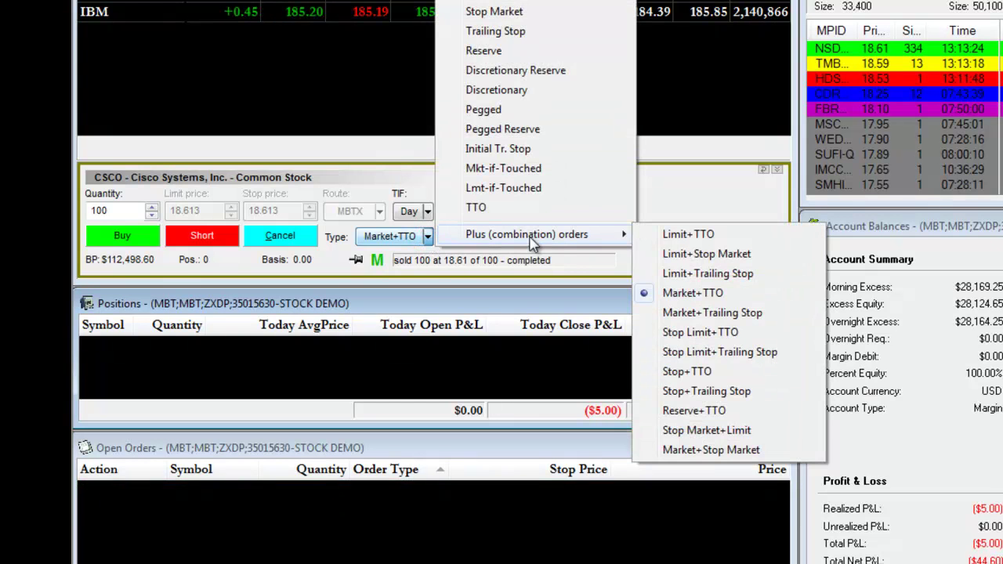
click(707, 273)
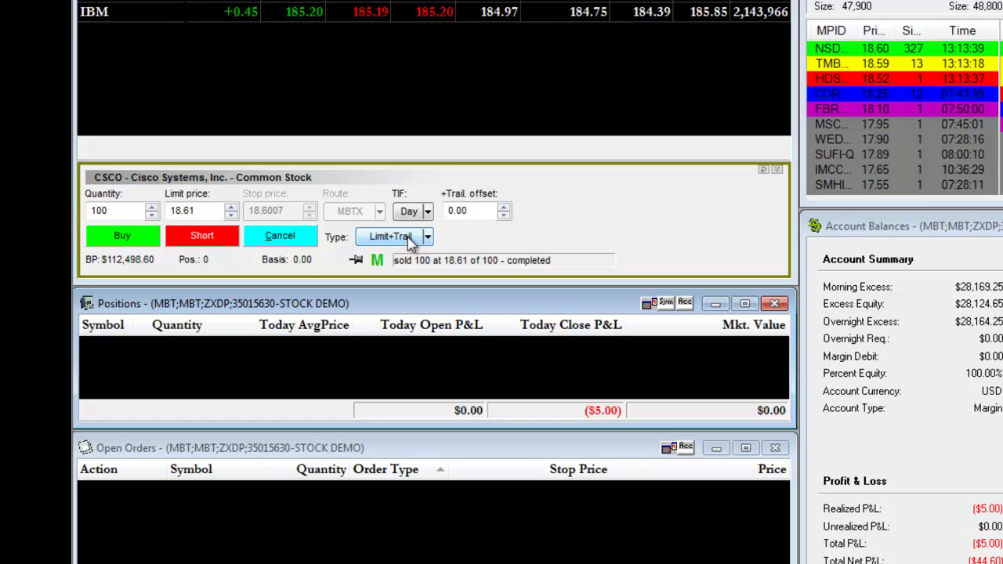
click(208, 208)
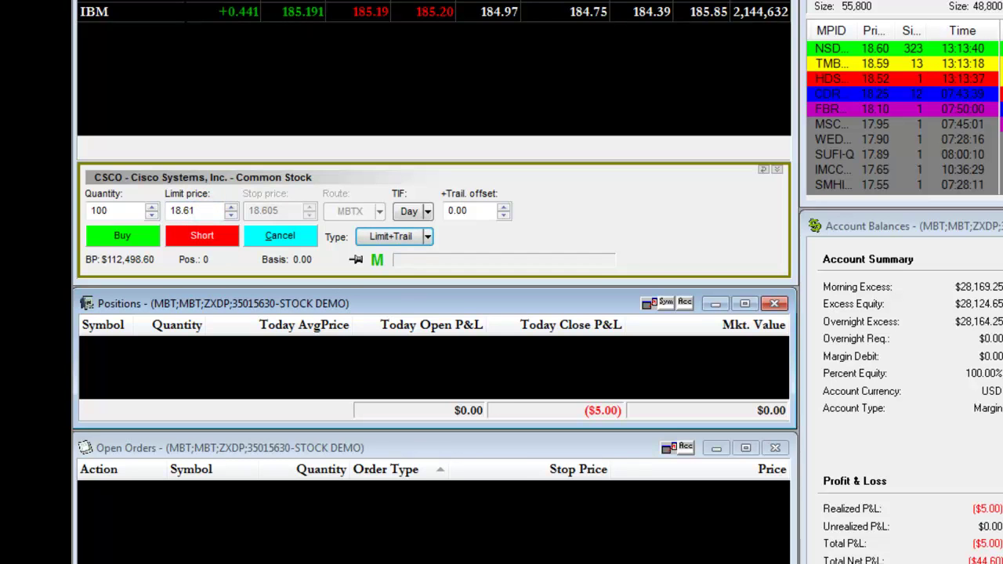
click(241, 48)
double_click(203, 212)
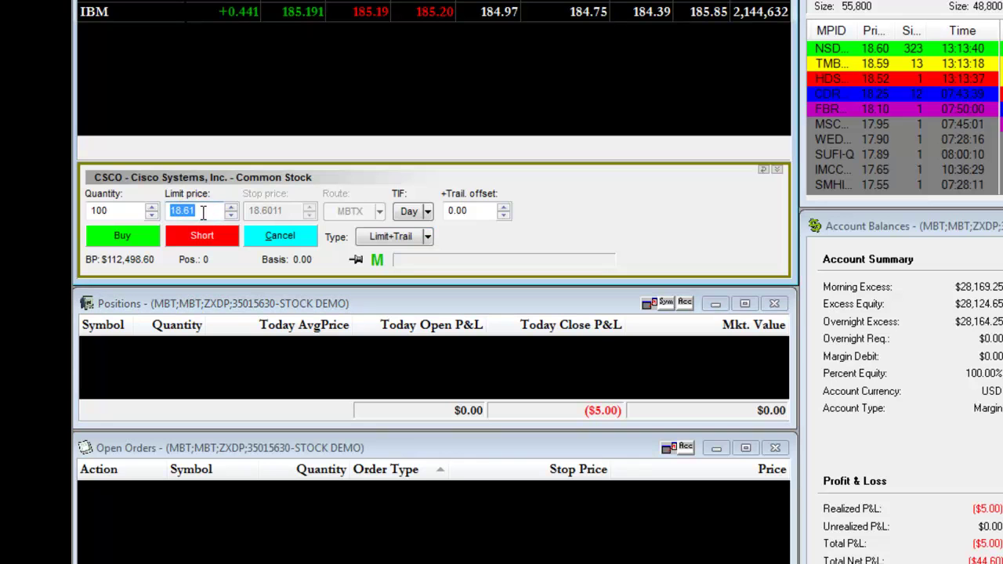
text(17)
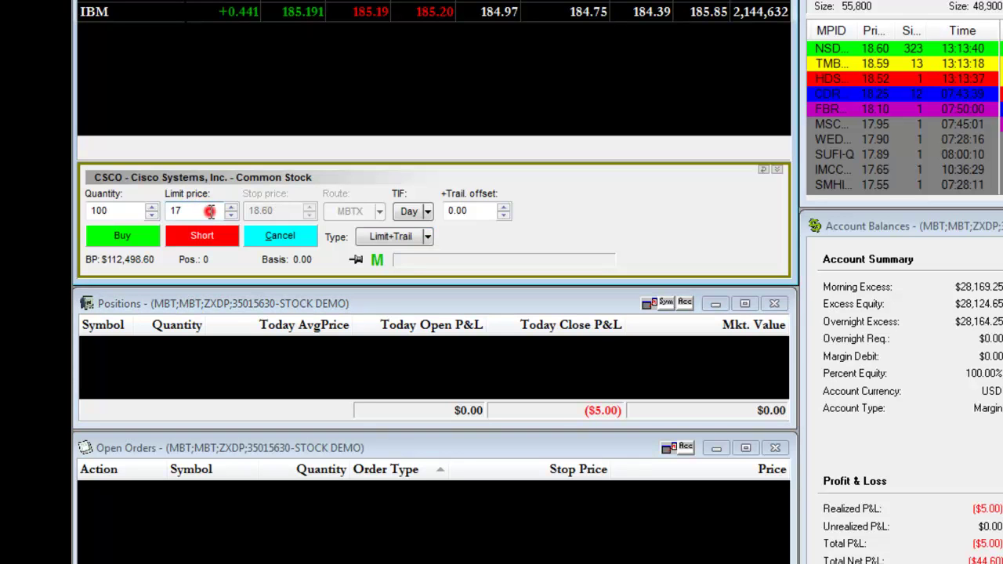
double_click(463, 210)
text(1)
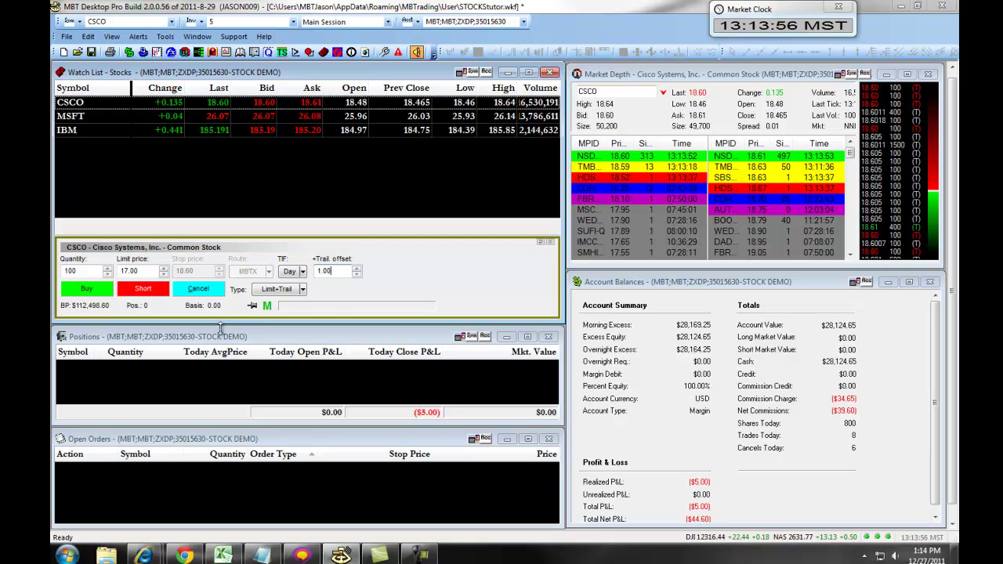
Send the 100-share CSCO Limit+Trail buy at 17.00 with the Buy button.
click(87, 290)
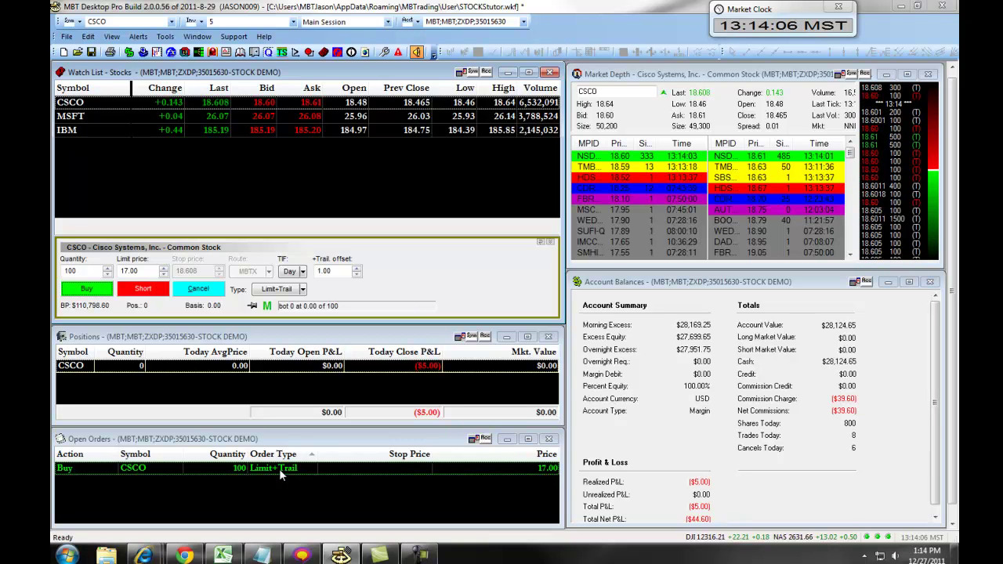
click(66, 37)
Open a new Orderbook, widen its Message column to read the orders, then close it.
mouse_move(111, 54)
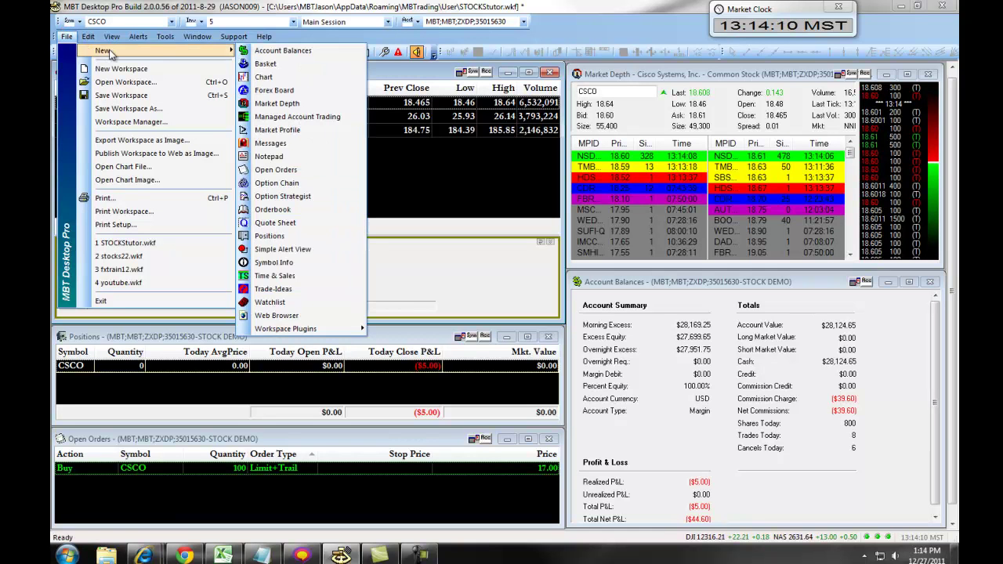
click(294, 210)
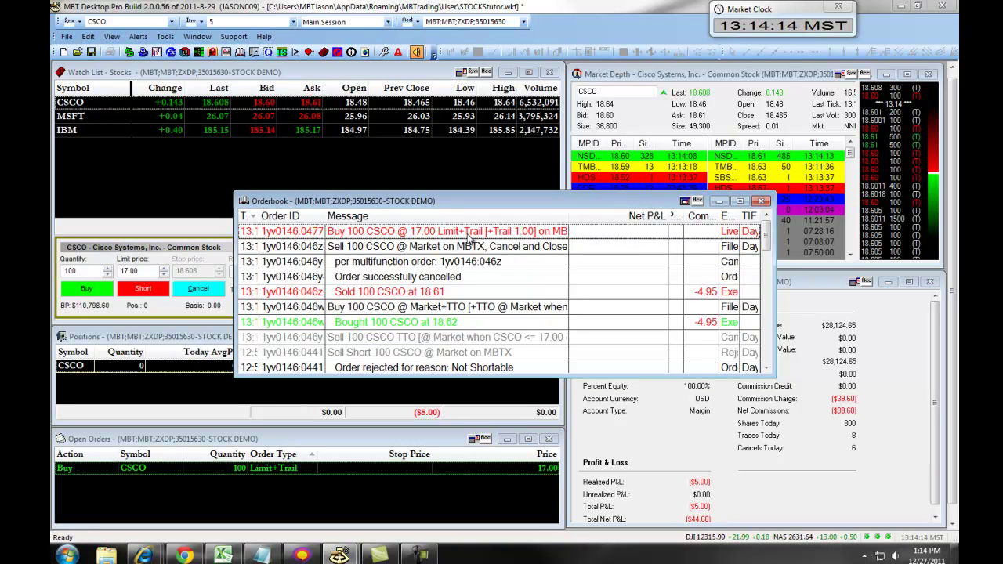
drag(569, 216, 623, 216)
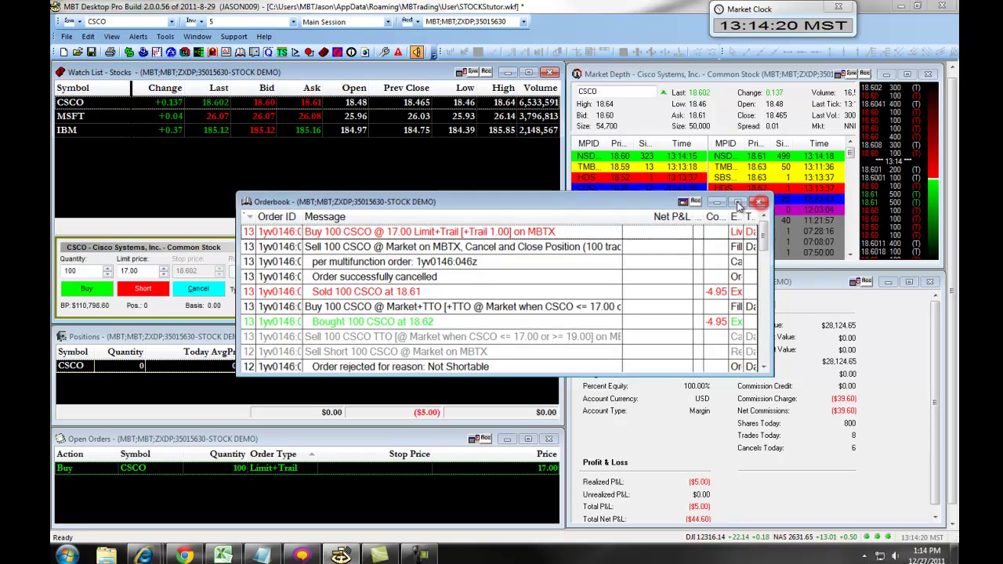
click(761, 201)
Cancel the open CSCO Limit+Trail buy at 17.00 with Cancel > Cxl order.
right_click(279, 469)
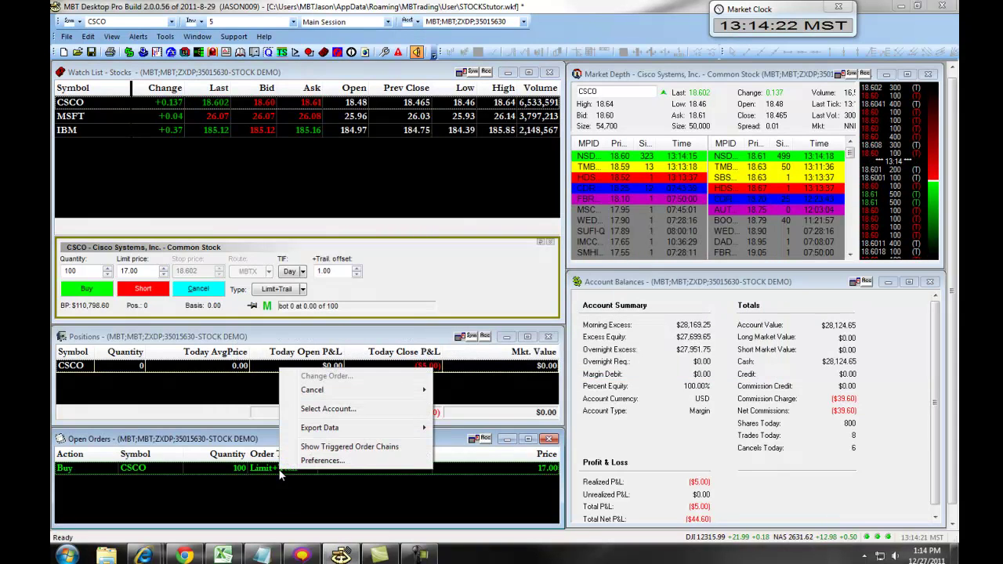
mouse_move(345, 393)
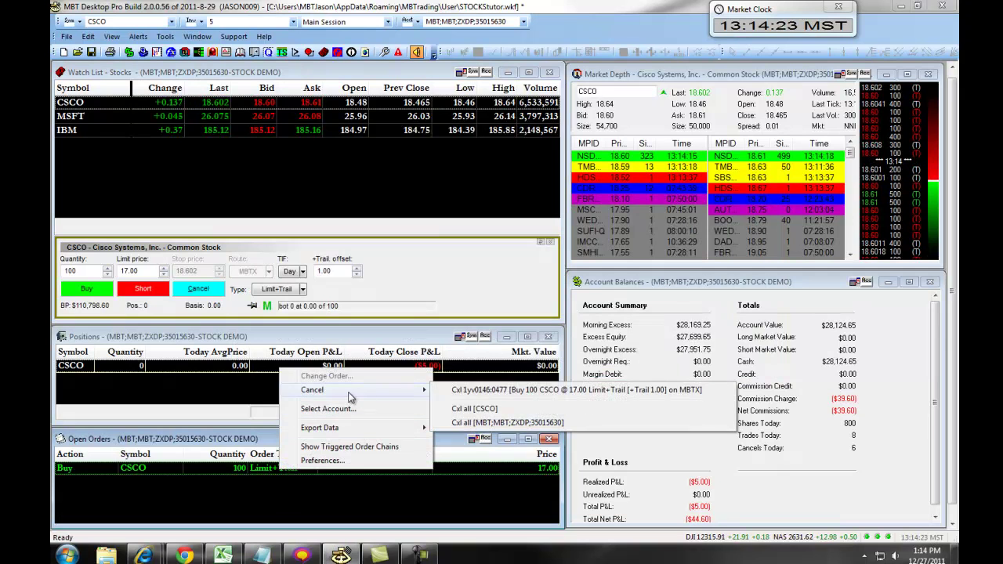
click(469, 391)
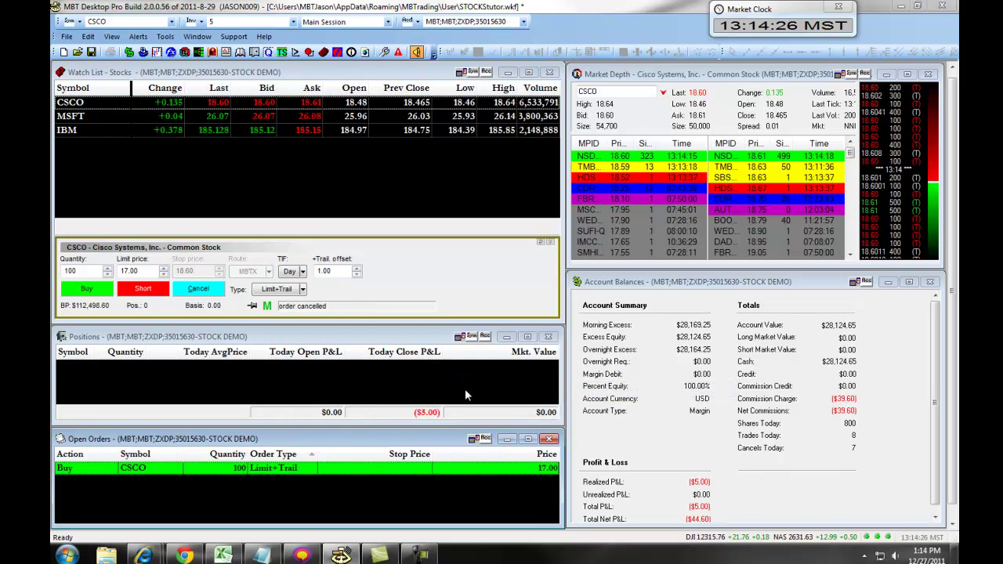
Change the CSCO ticket's order type to Stop Limit+TTO under Plus (combination) orders.
click(302, 289)
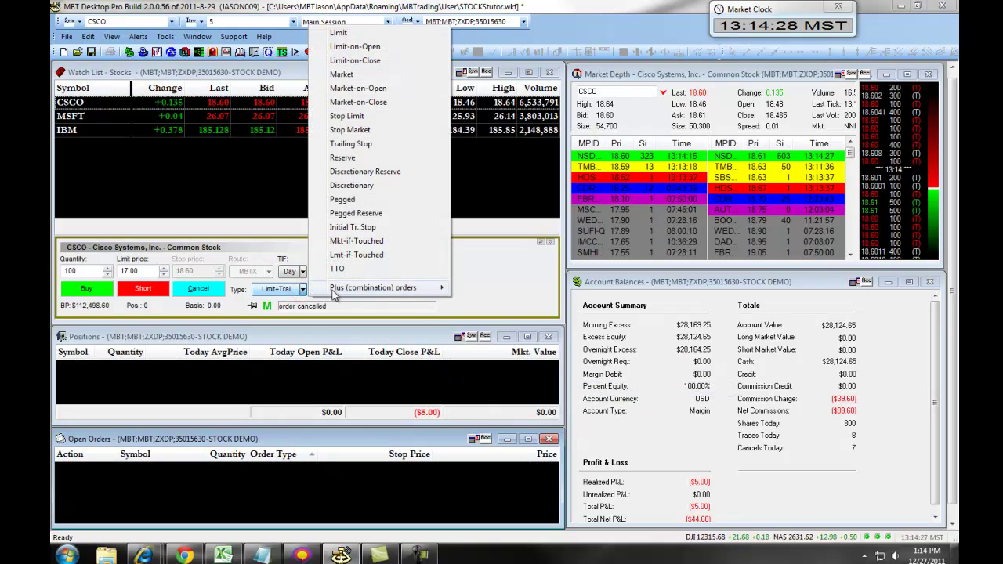
mouse_move(368, 290)
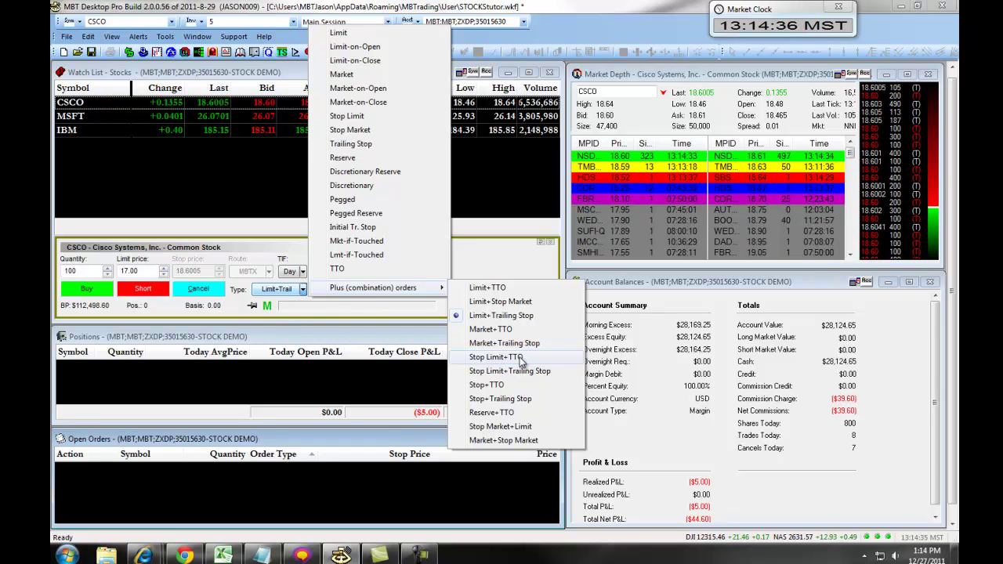
click(520, 359)
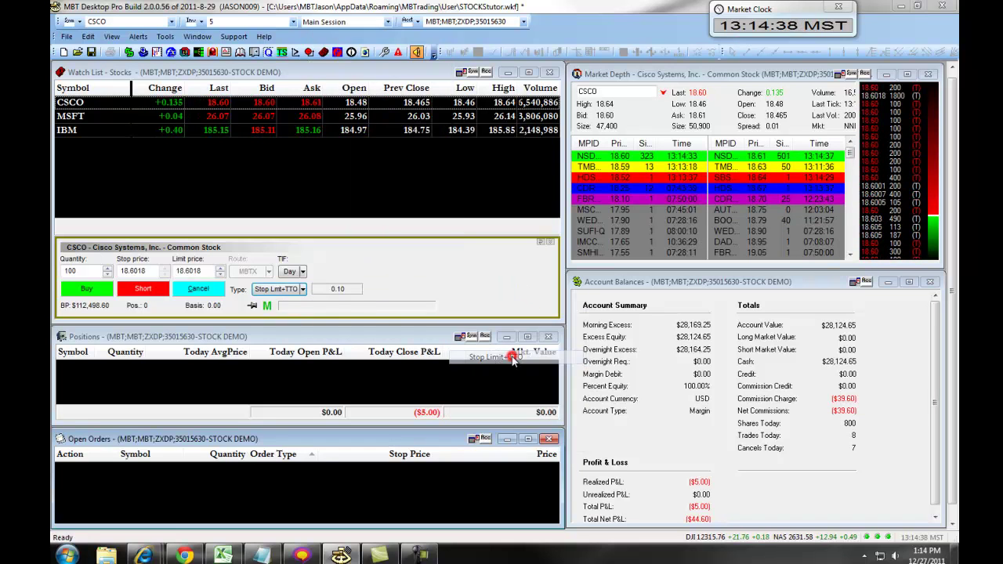